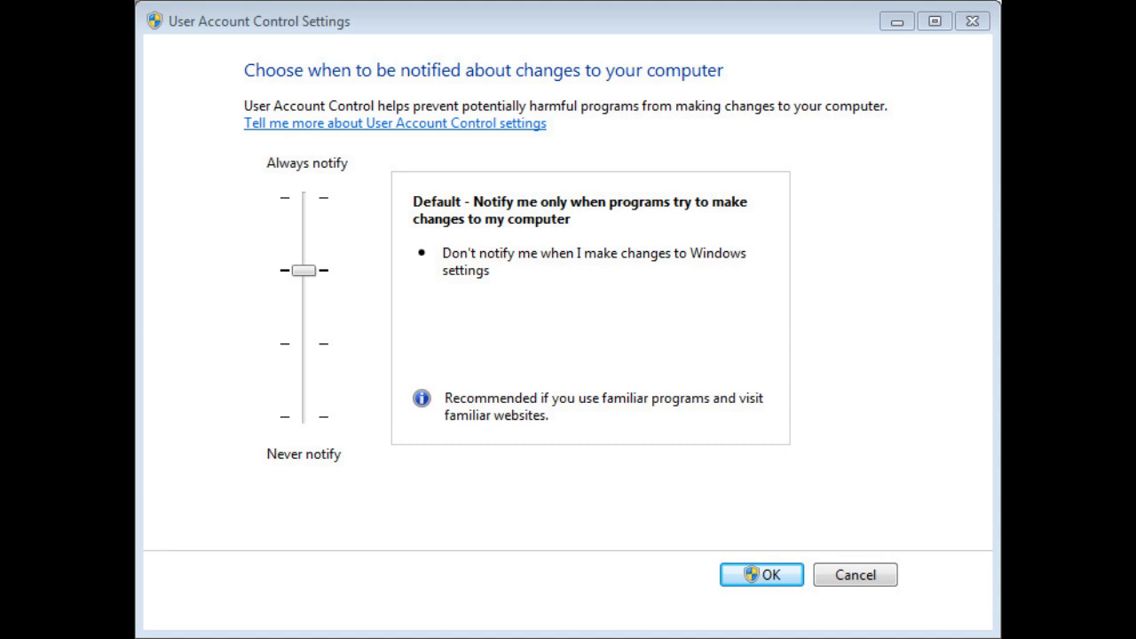
# Step: Move the UAC slider down to the lowest level, Never notify
pyautogui.press('Down')
pyautogui.press('Down')
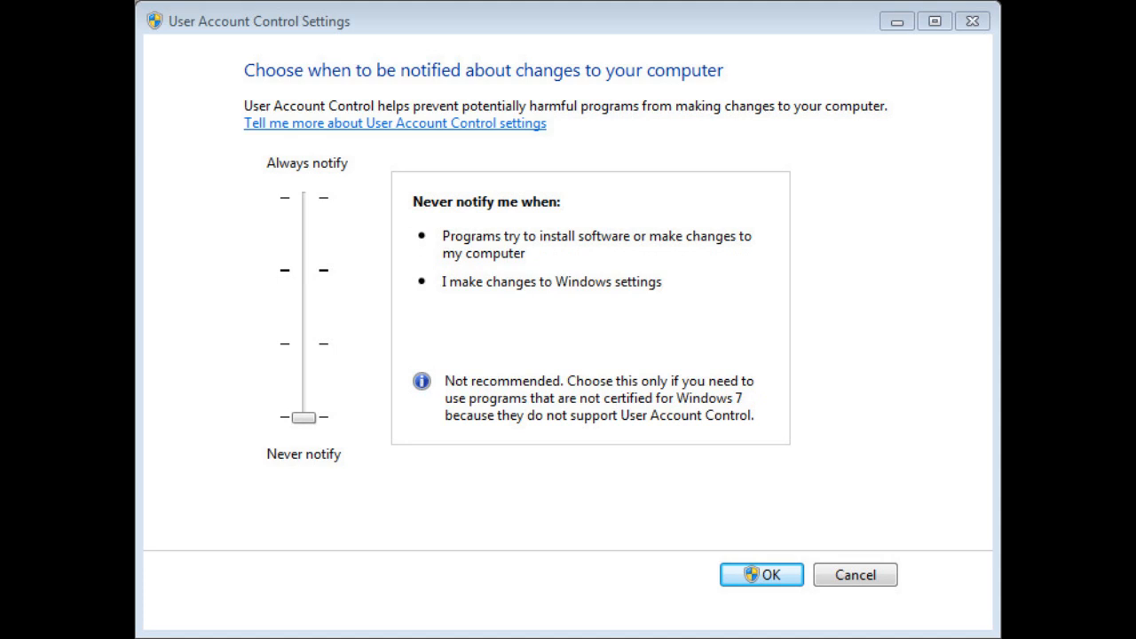